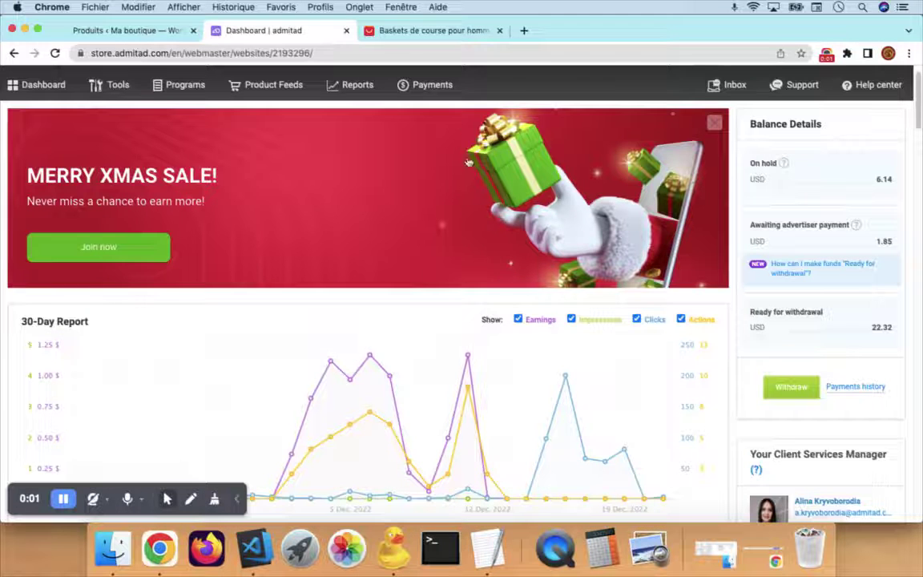
# Switch to the 'Baskets de course' AliExpress running-shoe product tab.
pyautogui.click(412, 36)
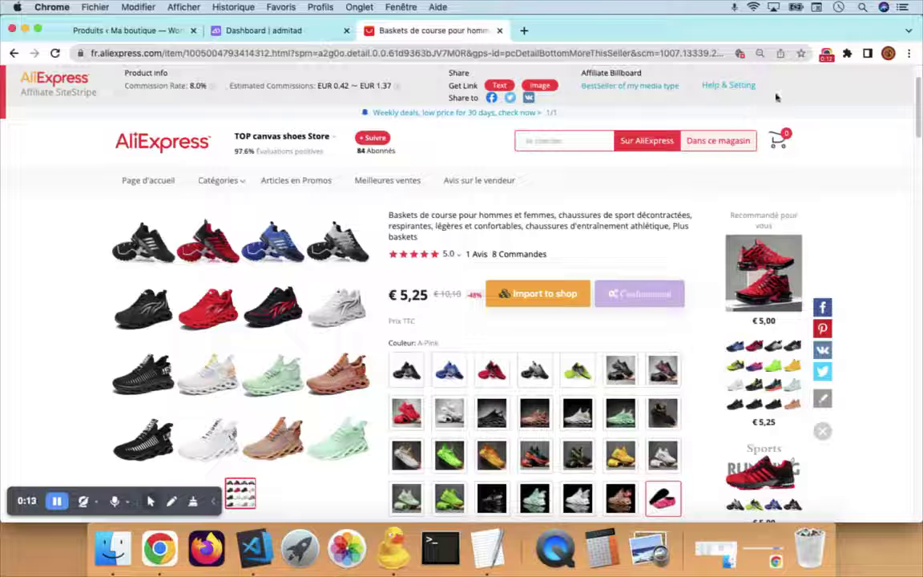
# Open the Chrome extensions list and dismiss it, twice, without choosing an extension.
pyautogui.click(847, 55)
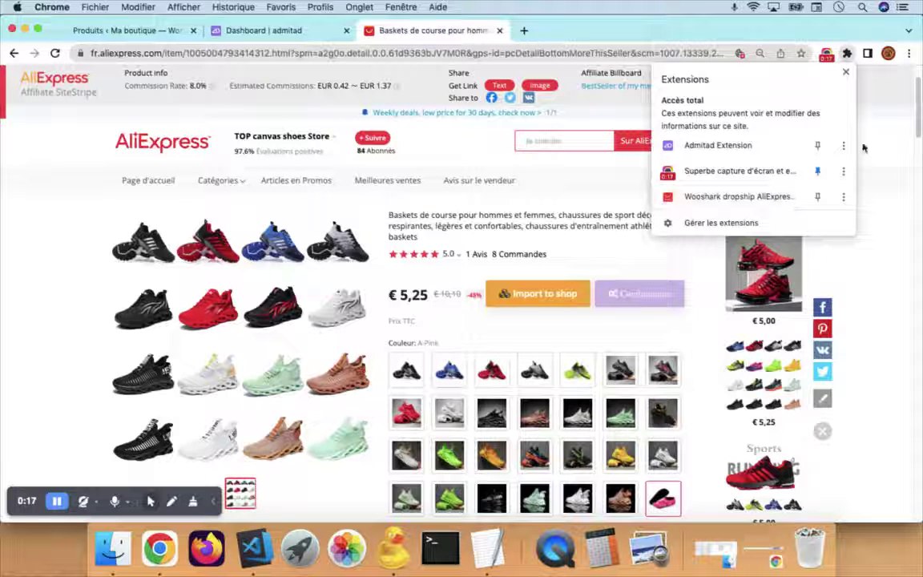
pyautogui.click(882, 106)
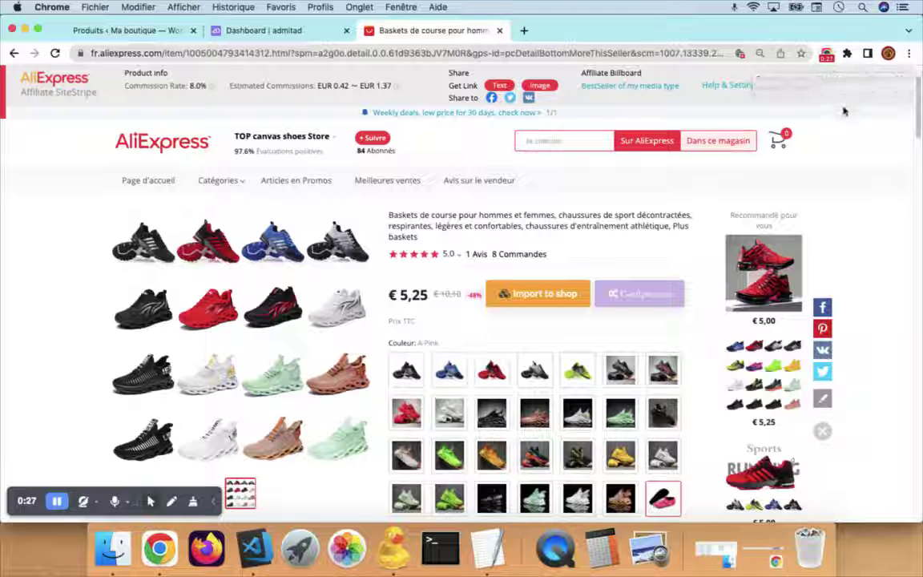
pyautogui.click(847, 54)
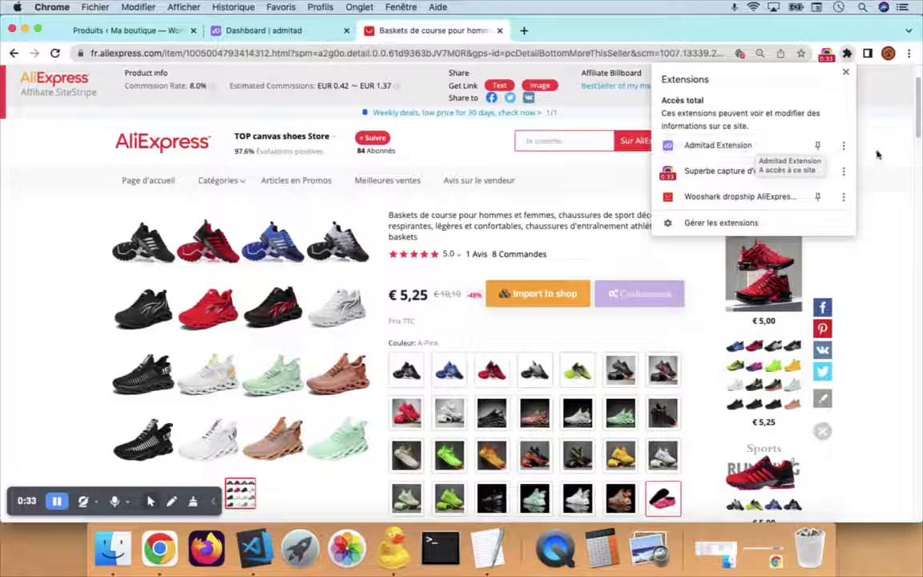
pyautogui.click(561, 209)
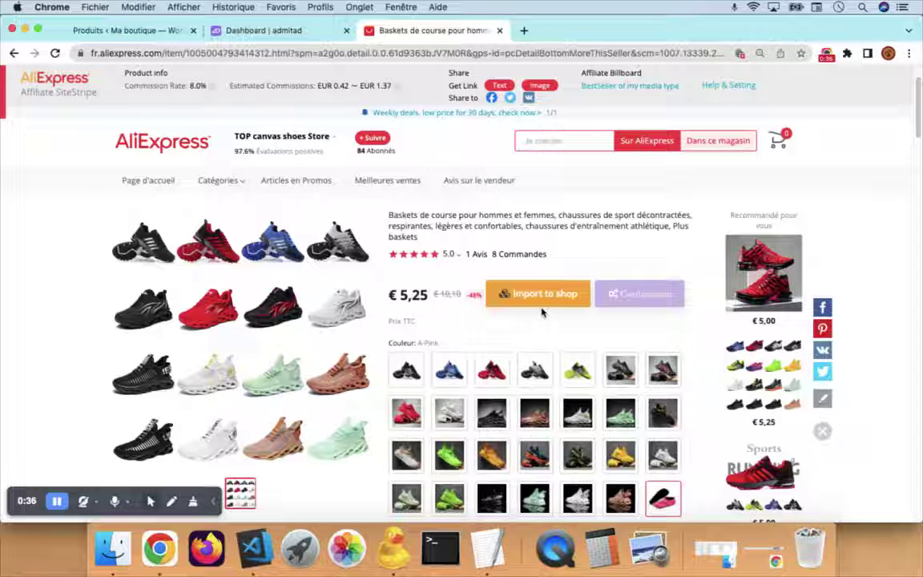
# Copy the shoe page's short deep link with the Admitad Extension (COPIER).
pyautogui.click(847, 55)
pyautogui.click(765, 145)
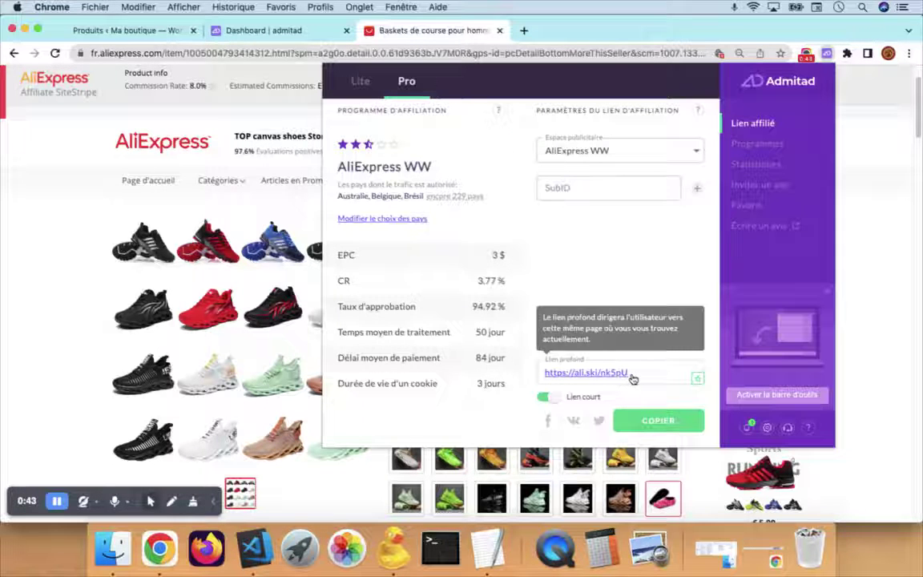
pyautogui.click(651, 420)
pyautogui.click(846, 202)
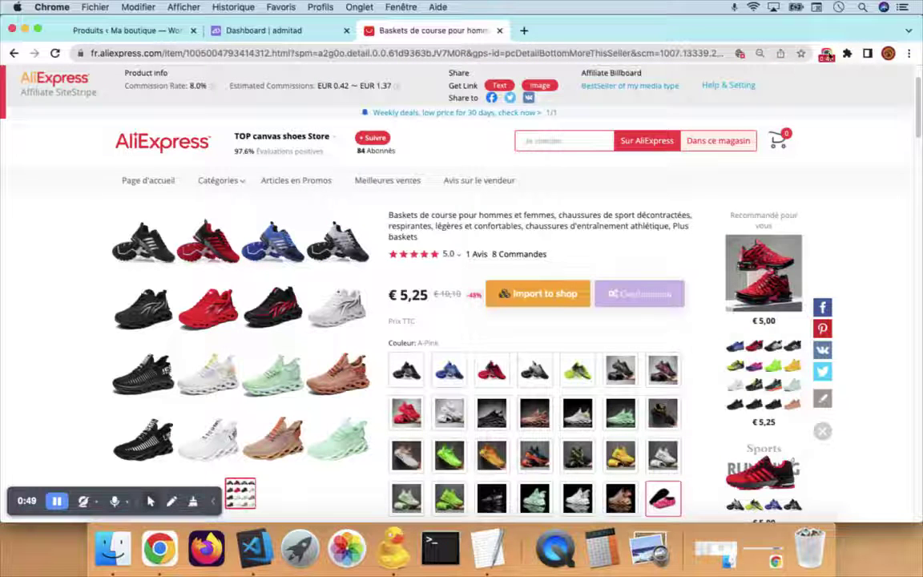
pyautogui.click(847, 53)
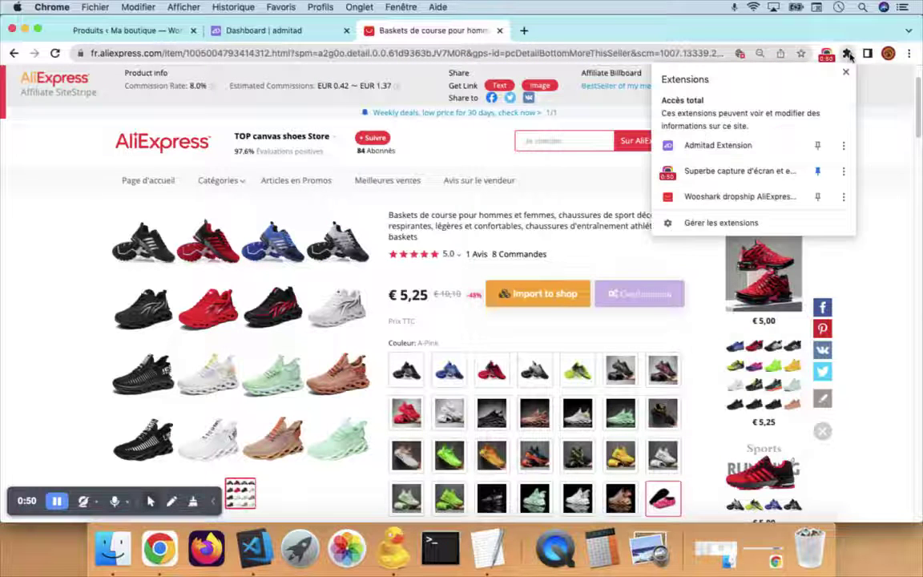
# Close the extensions list and show the sneaker's variations table with colours, sizes and prices.
pyautogui.click(881, 196)
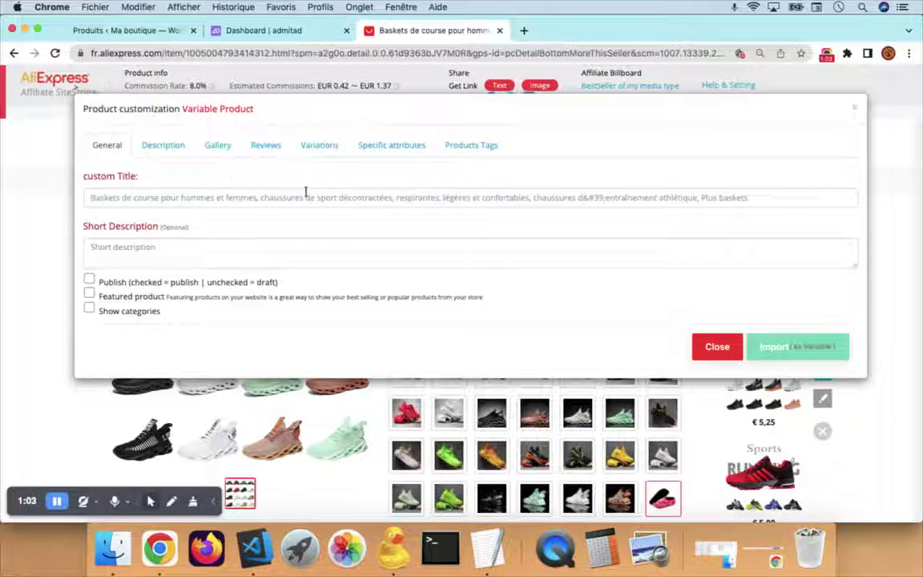
pyautogui.click(312, 149)
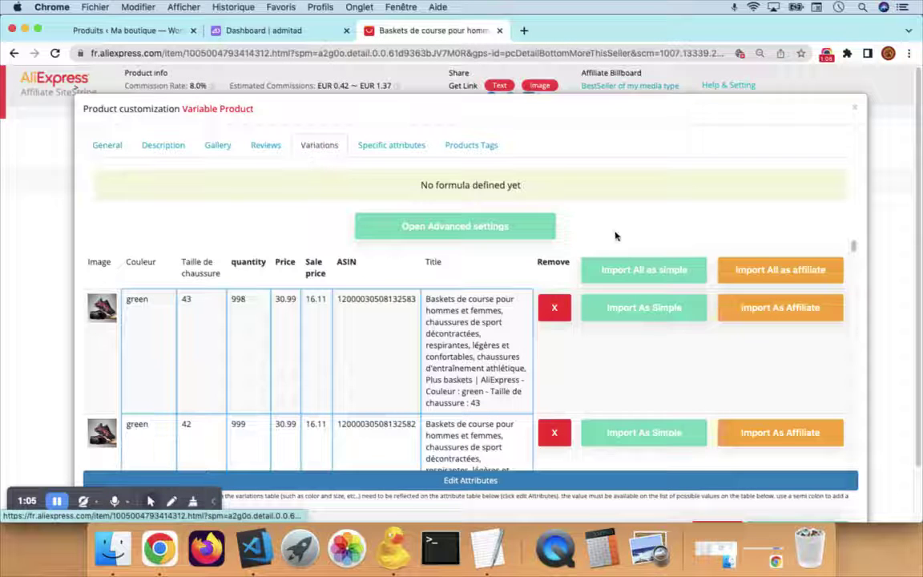
pyautogui.scroll(-2, 618, 240)
pyautogui.scroll(-1, 402, 306)
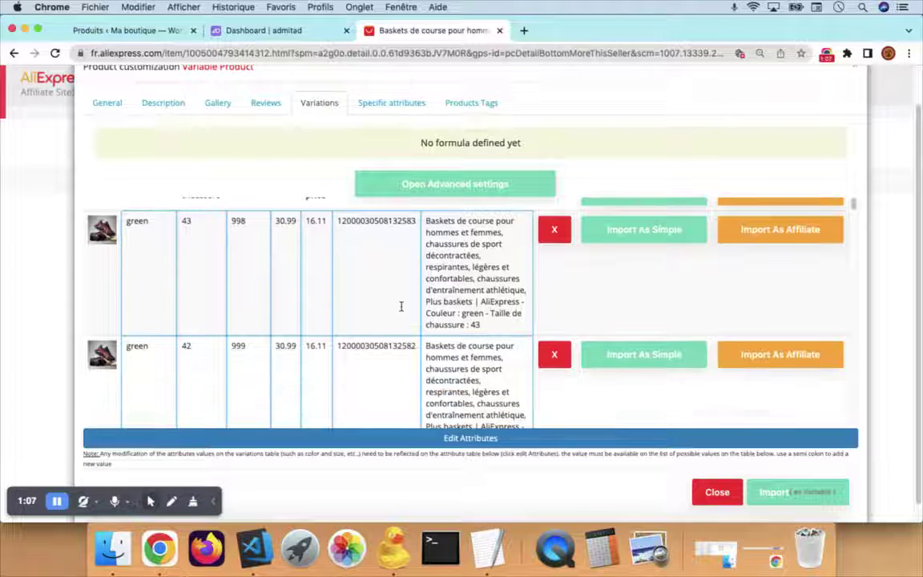
pyautogui.scroll(1, 401, 241)
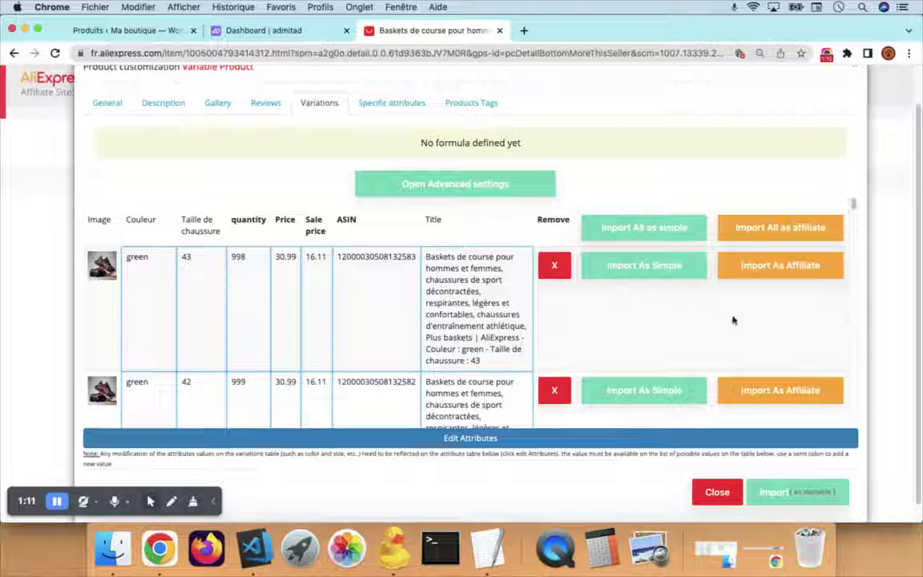
pyautogui.scroll(1, 613, 196)
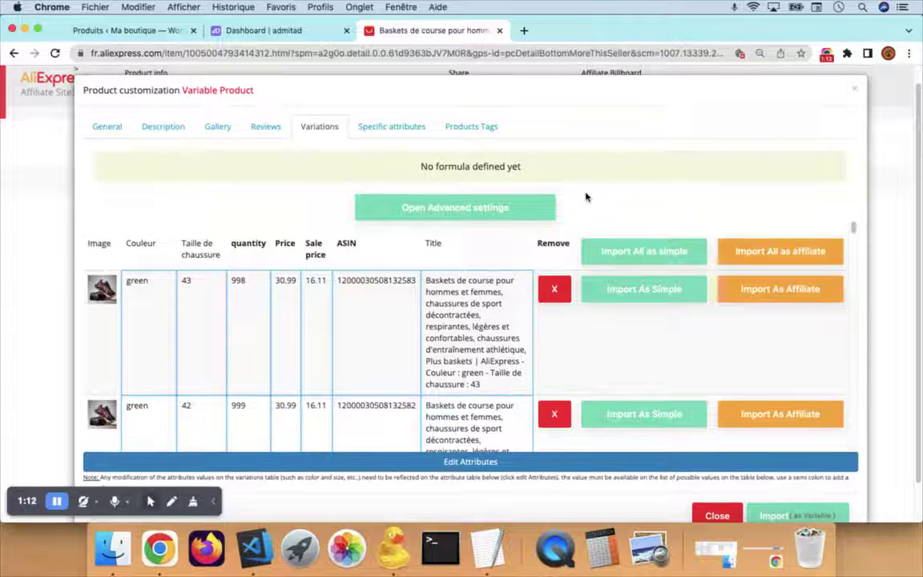
# Paste the copied Admitad affiliate link into WooShark's advanced import settings.
pyautogui.click(519, 215)
pyautogui.click(543, 339)
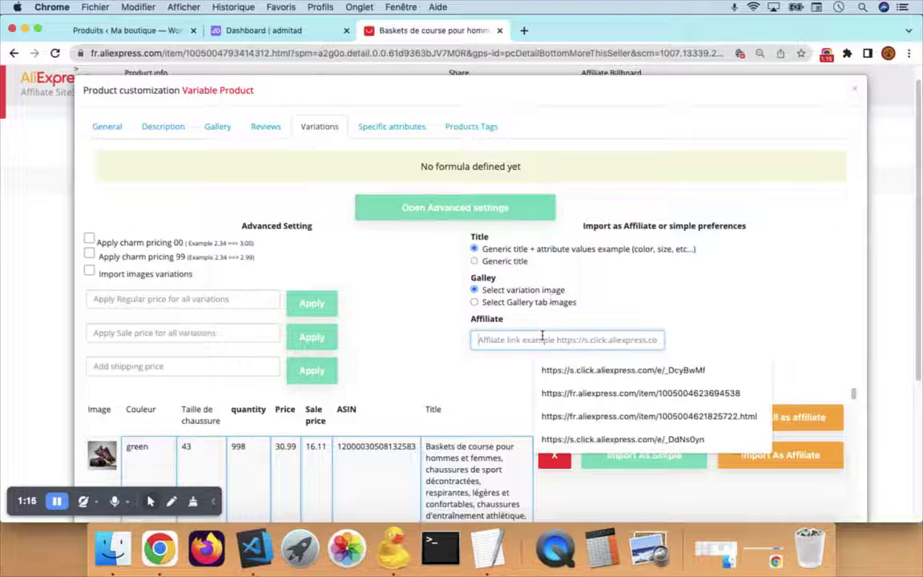
pyautogui.press('super+v')
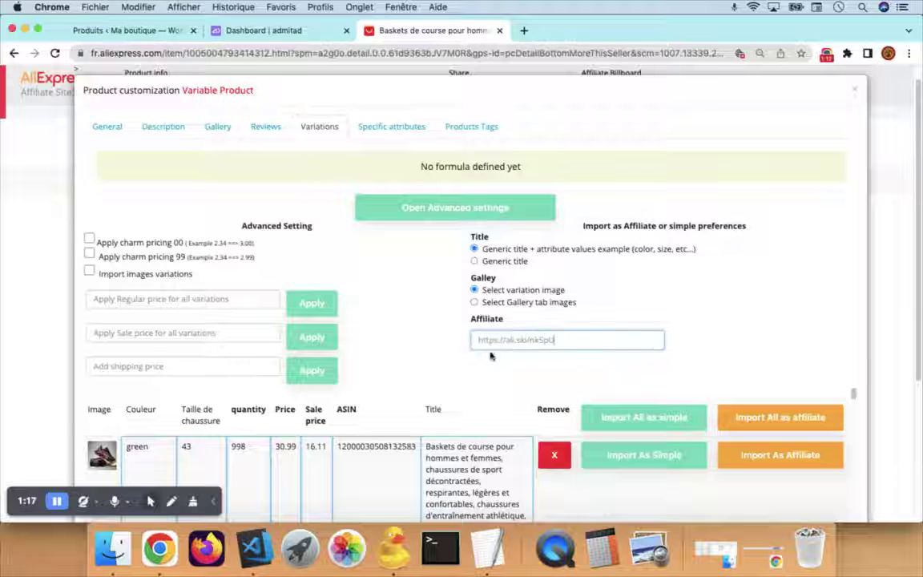
pyautogui.scroll(-2, 774, 329)
pyautogui.scroll(-3, 774, 329)
pyautogui.scroll(-1, 774, 330)
pyautogui.scroll(-2, 774, 330)
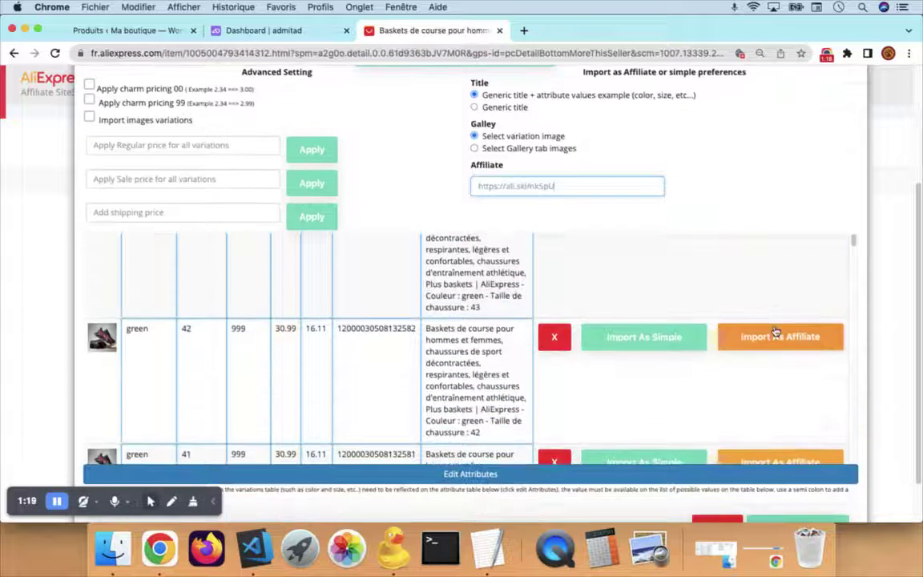
pyautogui.scroll(-3, 776, 331)
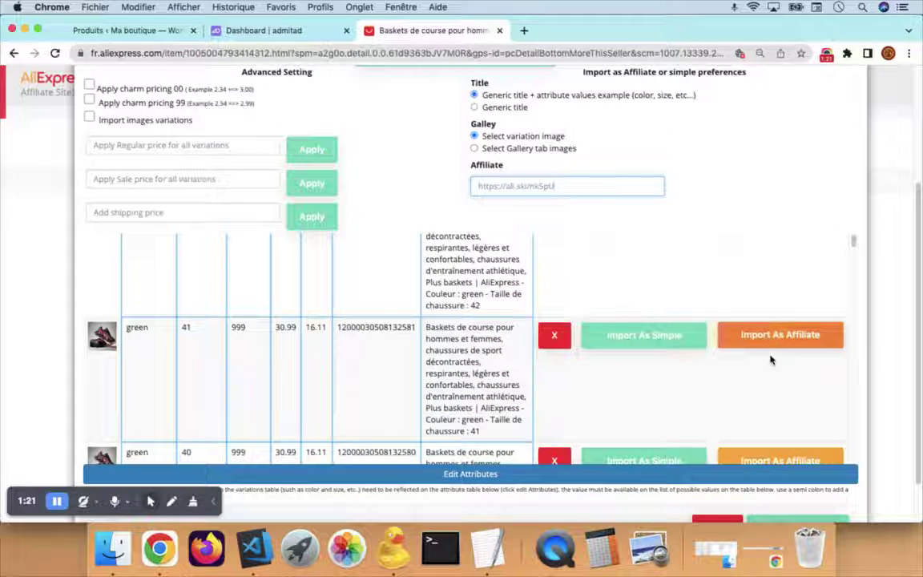
pyautogui.scroll(-1, 771, 359)
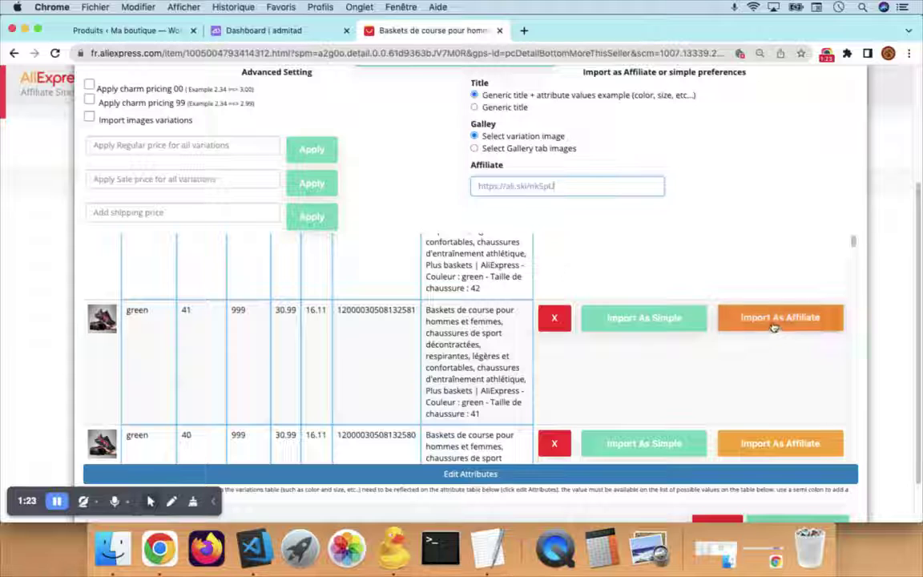
# Import the green size 41 and Ivoire size 43 variations as affiliate products.
pyautogui.click(774, 319)
pyautogui.scroll(-5, 774, 325)
pyautogui.scroll(-8, 774, 324)
pyautogui.scroll(-8, 774, 324)
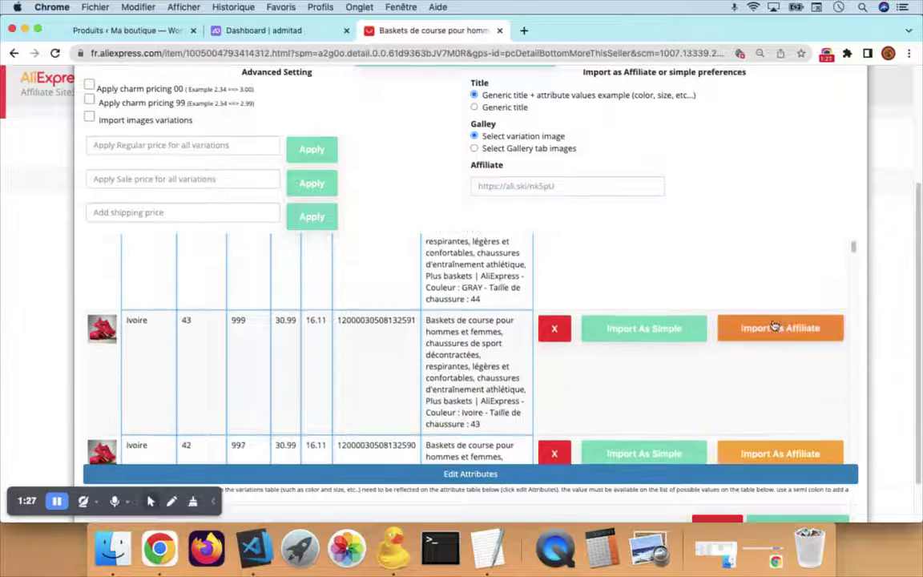
pyautogui.click(763, 344)
pyautogui.scroll(-3, 739, 387)
pyautogui.scroll(-3, 738, 388)
pyautogui.scroll(-3, 739, 388)
pyautogui.scroll(-3, 739, 388)
pyautogui.scroll(-3, 738, 386)
pyautogui.scroll(-2, 736, 378)
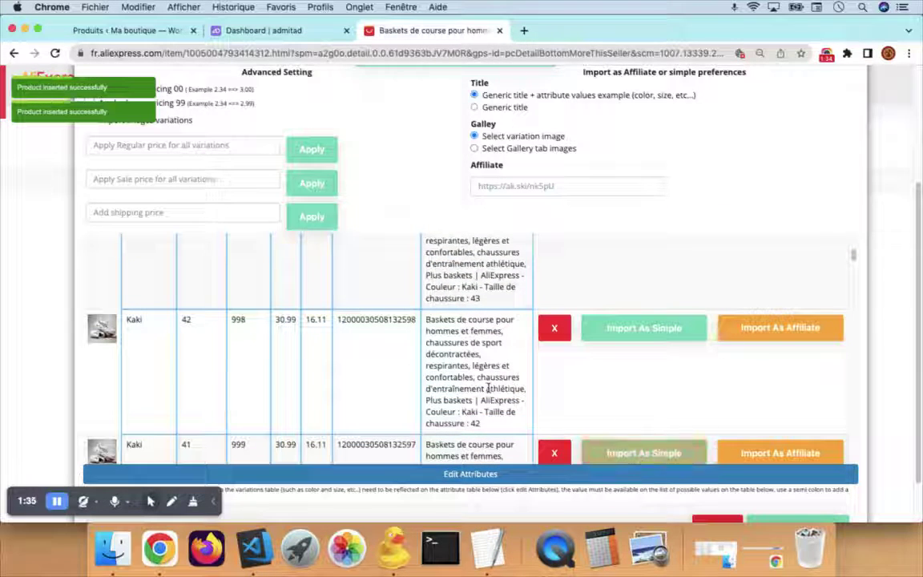
pyautogui.scroll(-2, 746, 410)
pyautogui.scroll(-5, 752, 407)
pyautogui.scroll(-3, 752, 407)
pyautogui.scroll(-2, 752, 407)
pyautogui.scroll(-3, 753, 385)
# Import the Kaki 39, Marron 42 and Or 40 variations as affiliate products.
pyautogui.click(765, 335)
pyautogui.scroll(-2, 713, 392)
pyautogui.scroll(-4, 713, 392)
pyautogui.scroll(-1, 713, 392)
pyautogui.scroll(-2, 713, 392)
pyautogui.scroll(-2, 713, 392)
pyautogui.scroll(-8, 713, 392)
pyautogui.scroll(-4, 714, 392)
pyautogui.scroll(-5, 713, 392)
pyautogui.scroll(-4, 714, 391)
pyautogui.scroll(-3, 713, 392)
pyautogui.scroll(-5, 713, 392)
pyautogui.scroll(-2, 713, 392)
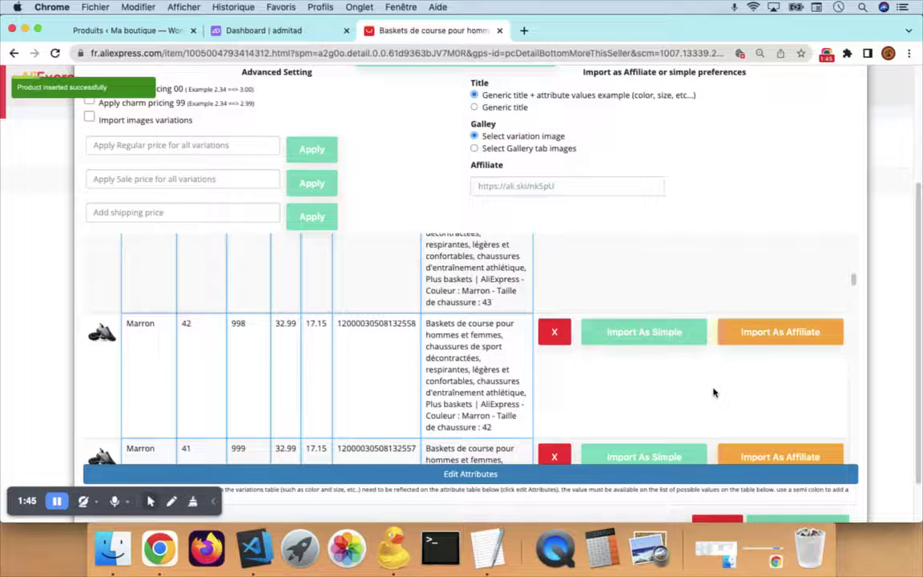
pyautogui.click(809, 337)
pyautogui.scroll(-5, 784, 375)
pyautogui.scroll(-5, 783, 375)
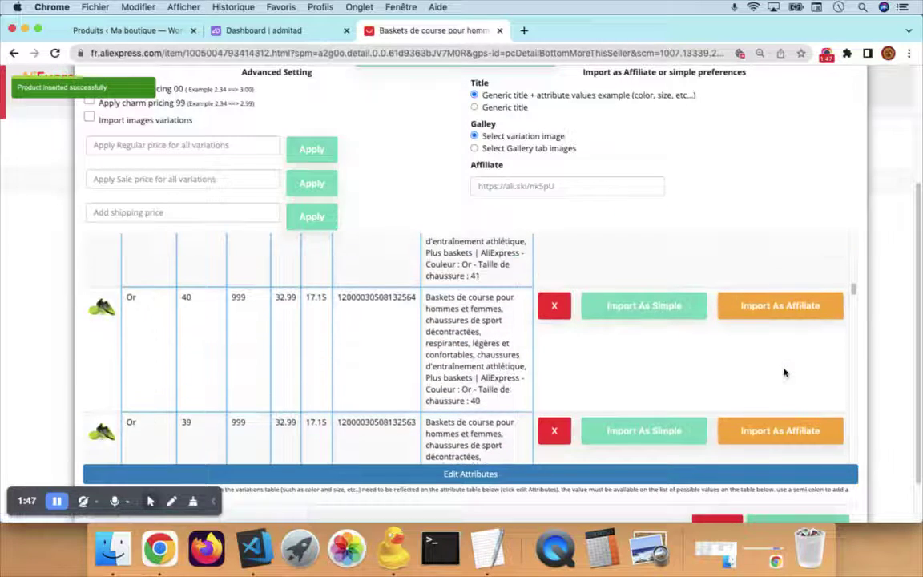
pyautogui.click(783, 319)
pyautogui.scroll(5, 783, 319)
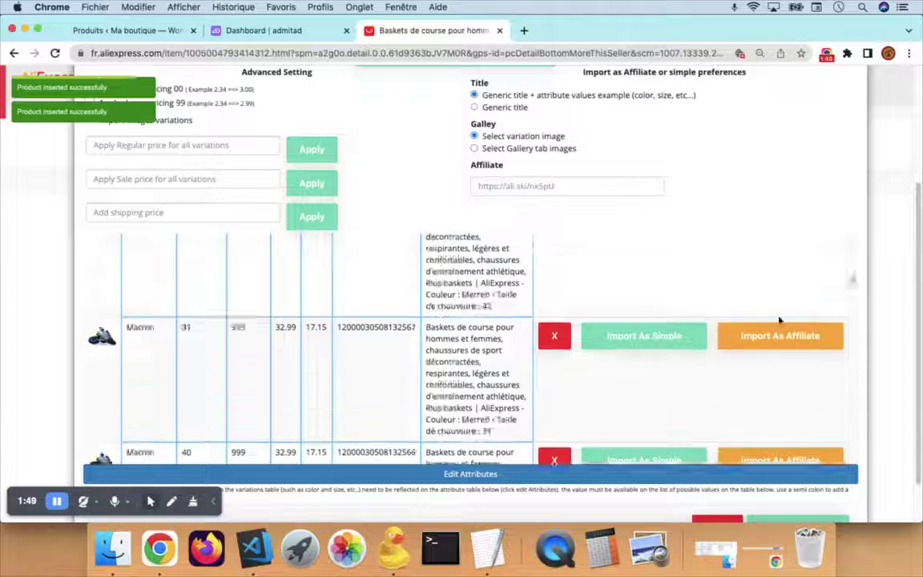
pyautogui.scroll(5, 783, 319)
# Reload the WooCommerce Tous les produits list so the imported shoe variations appear.
pyautogui.click(128, 30)
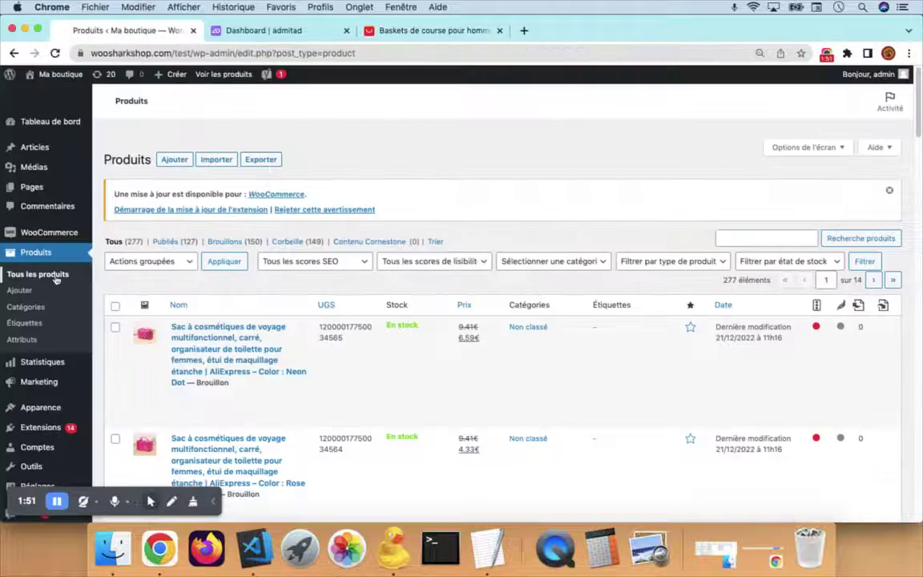
pyautogui.click(39, 258)
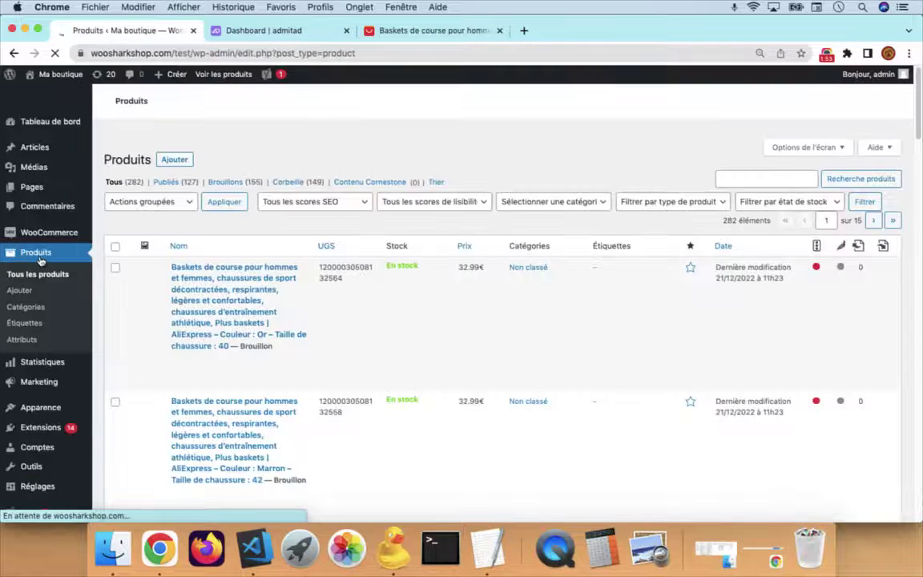
pyautogui.scroll(-3, 270, 288)
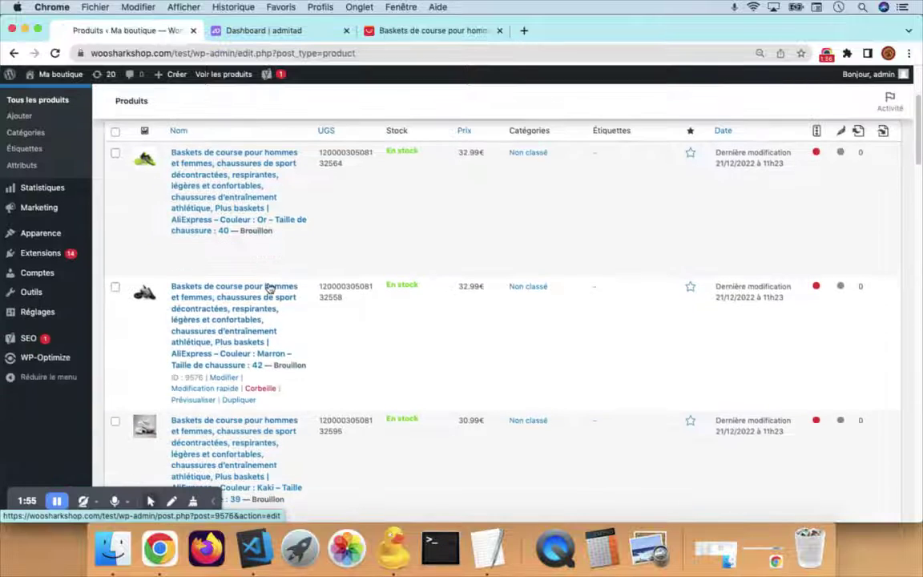
pyautogui.scroll(1, 269, 289)
pyautogui.scroll(1, 269, 288)
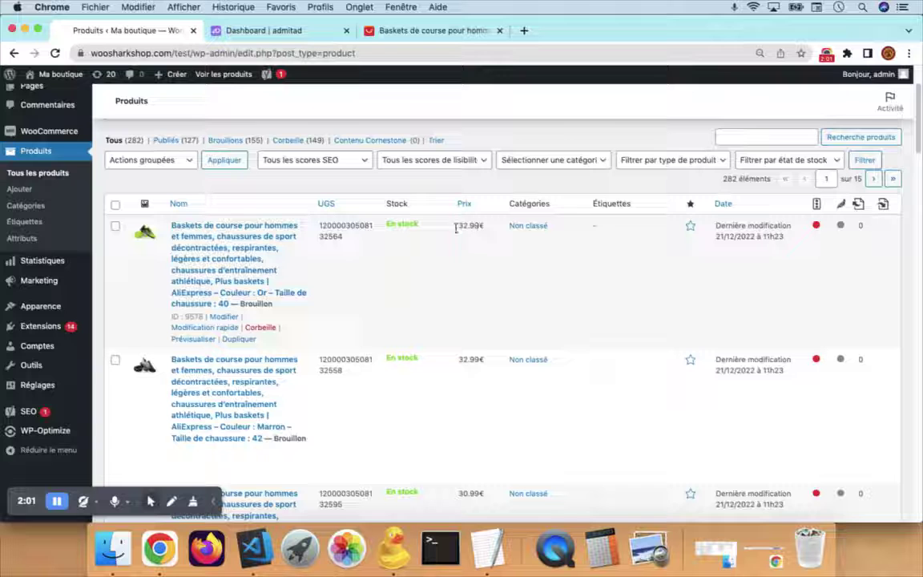
# Browse the Or size 40 shoe's 32.99€ product page and follow its buy link to AliExpress.
pyautogui.click(252, 227)
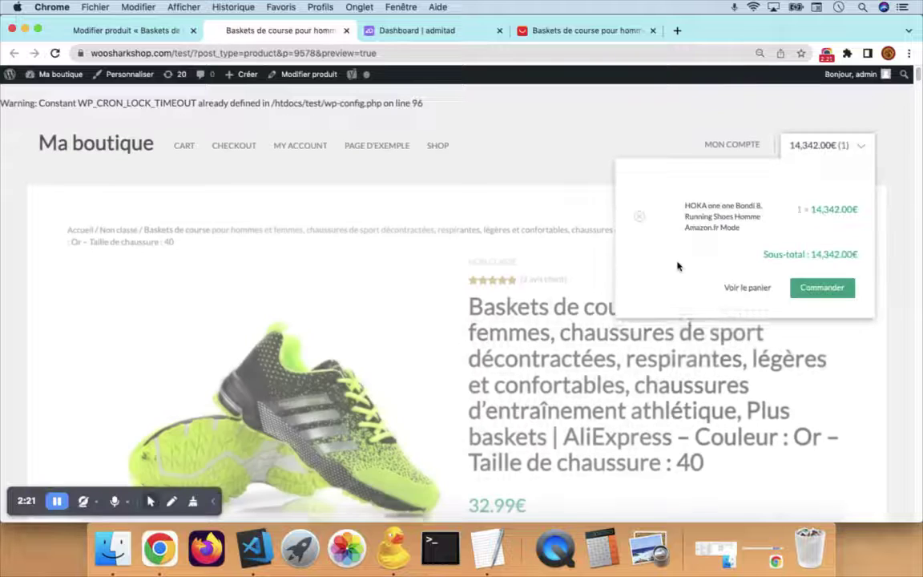
pyautogui.scroll(-2, 835, 248)
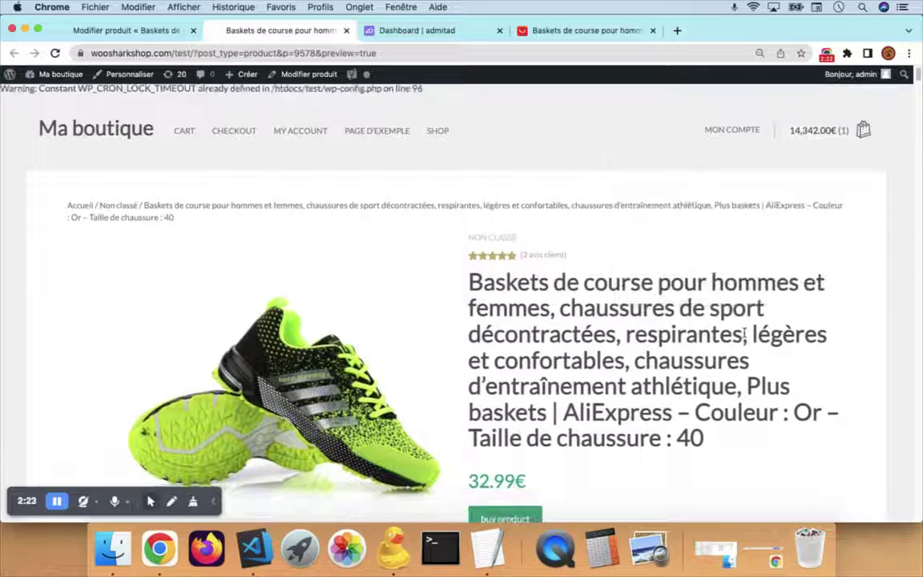
pyautogui.scroll(-1, 509, 297)
pyautogui.scroll(-3, 603, 354)
pyautogui.scroll(-3, 603, 354)
pyautogui.scroll(-5, 605, 357)
pyautogui.scroll(-5, 605, 357)
pyautogui.scroll(-5, 605, 358)
pyautogui.scroll(-5, 605, 358)
pyautogui.scroll(-5, 606, 357)
pyautogui.scroll(-10, 605, 358)
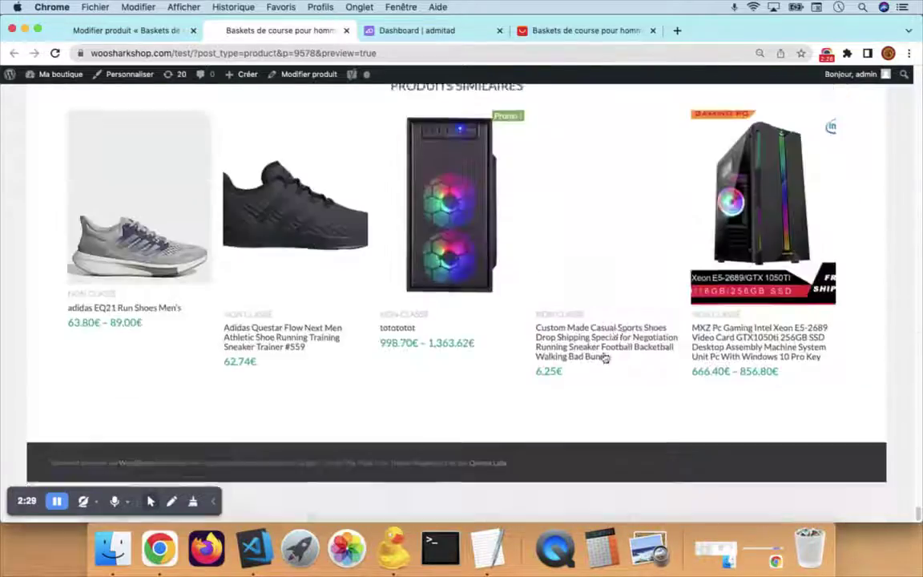
pyautogui.moveTo(920, 519)
pyautogui.mouseDown()
pyautogui.moveTo(918, 243)
pyautogui.moveTo(920, 533)
pyautogui.moveTo(914, 93)
pyautogui.moveTo(905, 74)
pyautogui.mouseUp()
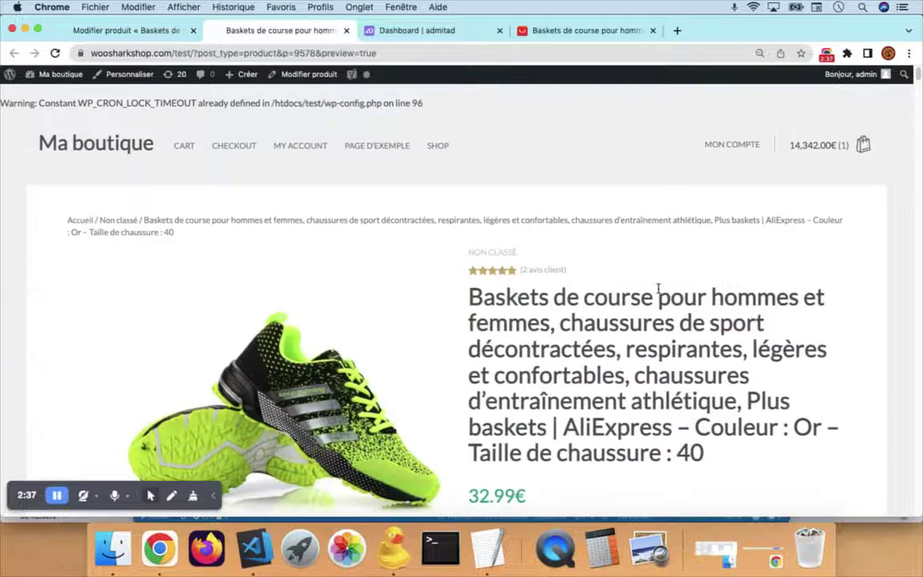
pyautogui.scroll(-4, 658, 289)
pyautogui.click(517, 389)
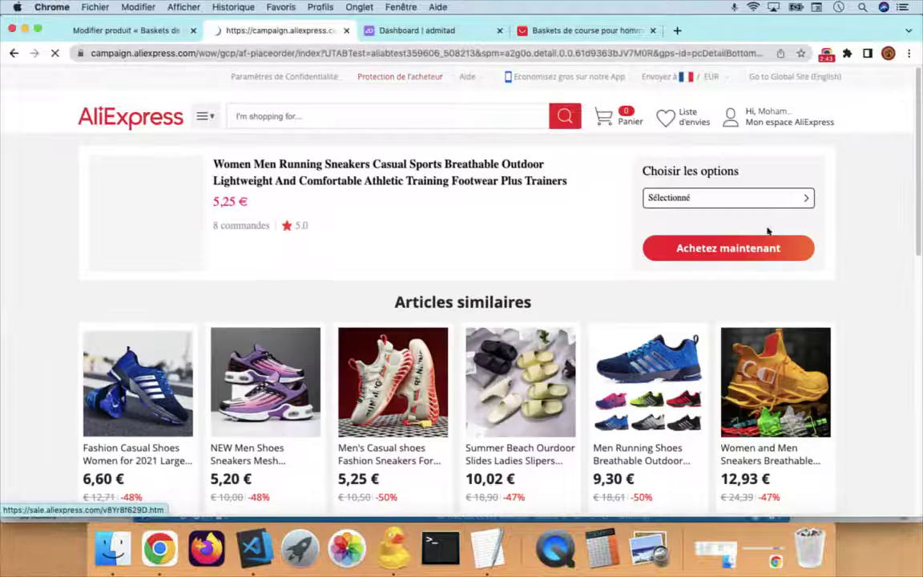
# Choose size 39 in the shoe's AliExpress options, then switch to the Admitad dashboard.
pyautogui.click(719, 200)
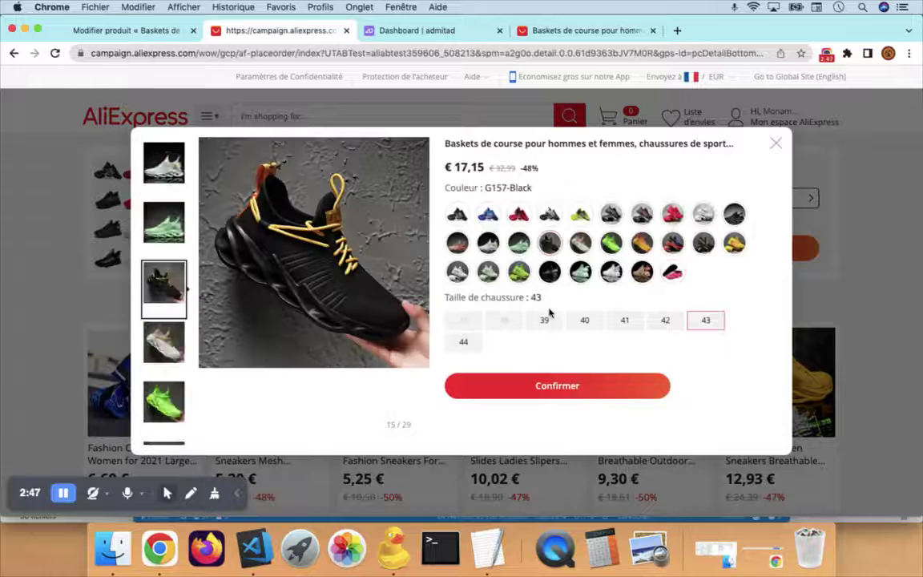
pyautogui.click(545, 322)
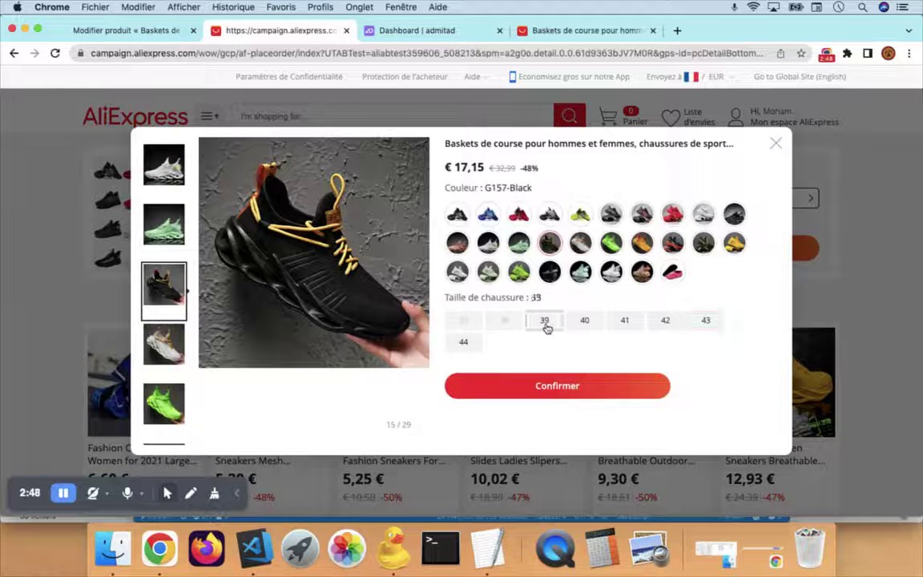
pyautogui.click(459, 37)
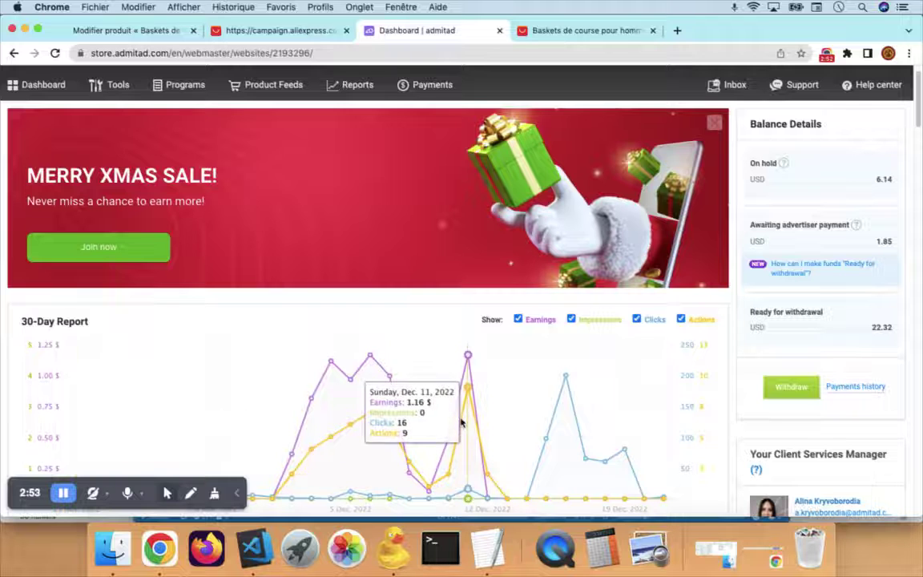
pyautogui.scroll(-1, 233, 370)
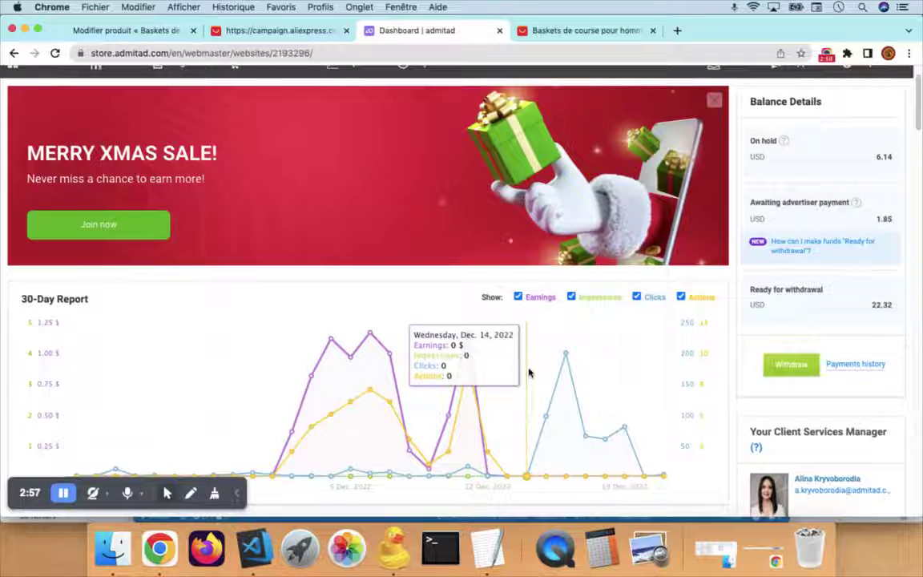
pyautogui.scroll(-1, 526, 372)
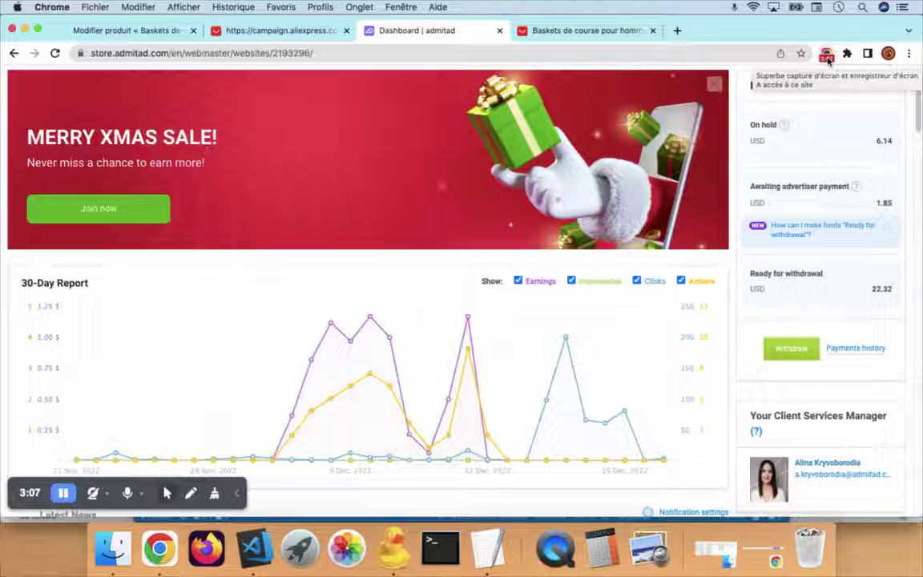
pyautogui.click(828, 58)
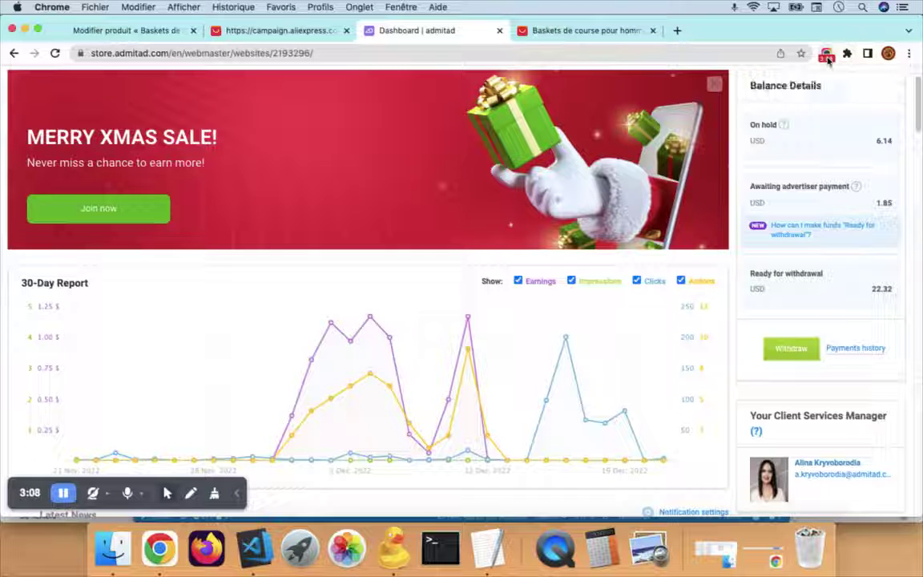